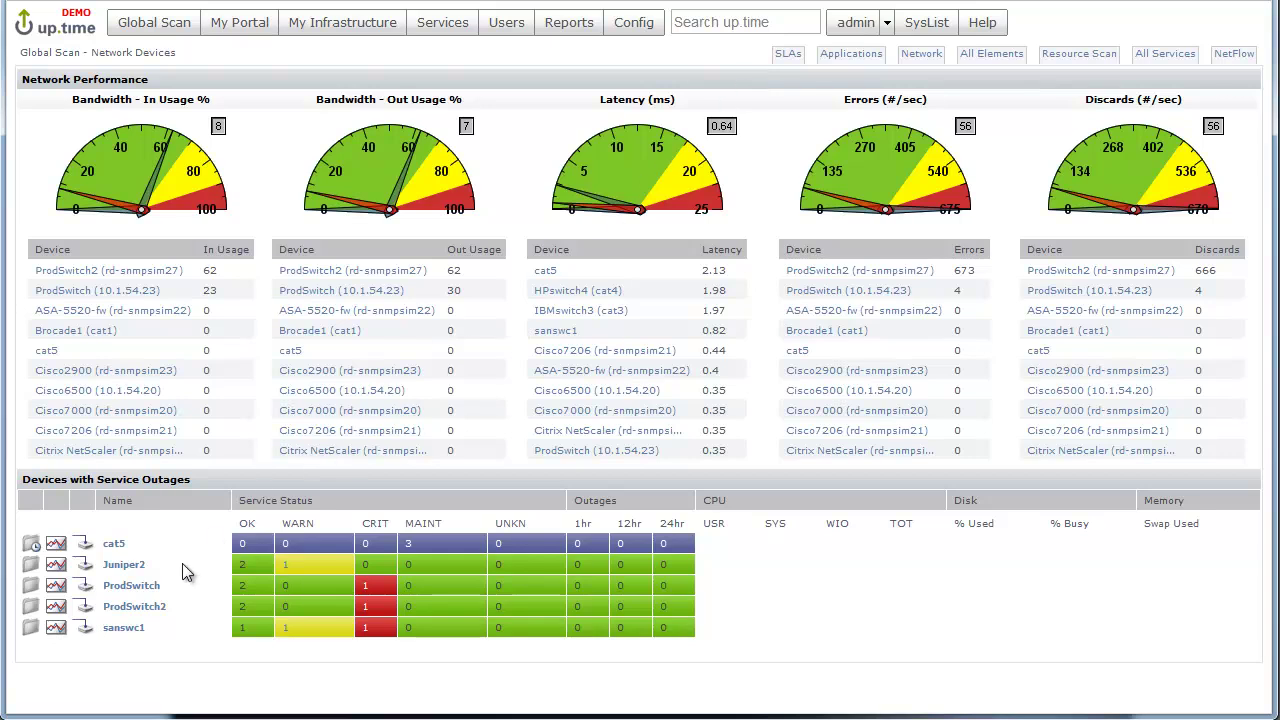
Open the ProdSwitch device page from the Devices with Service Outages table
click(153, 592)
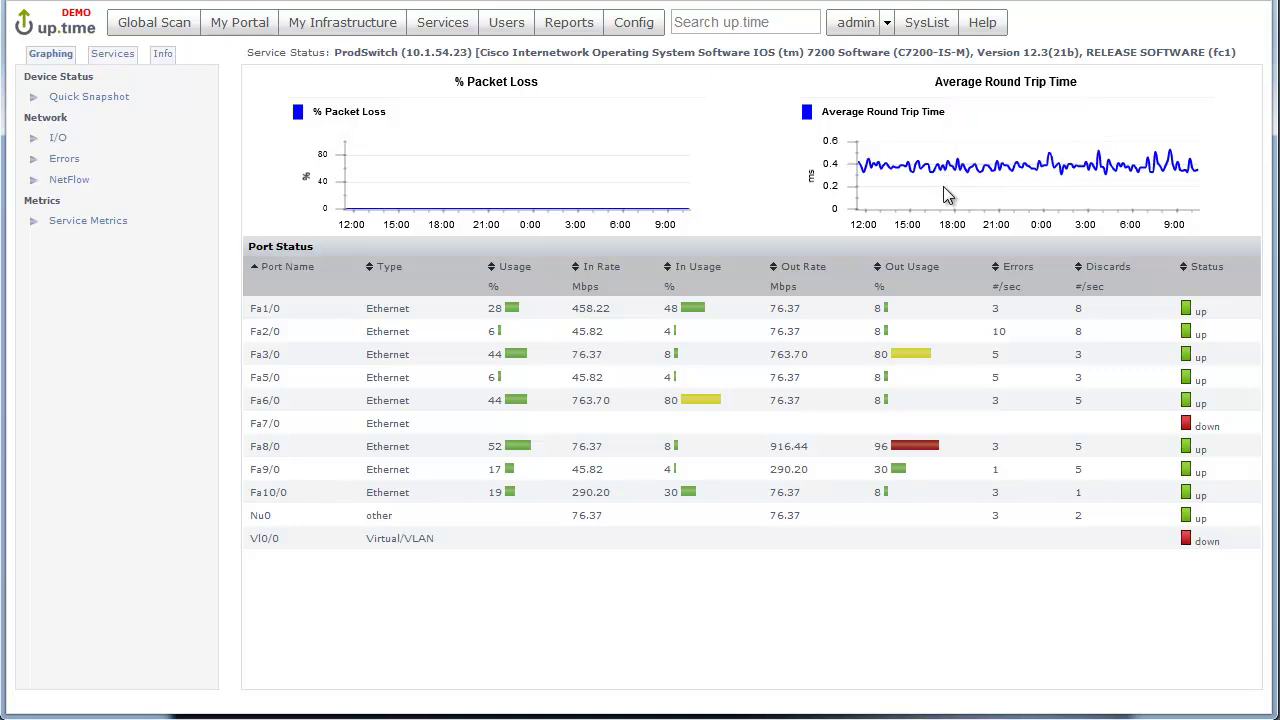
Sort ProdSwitch's ports by Out Usage, highest first, and go to its Network I/O graphing
click(932, 272)
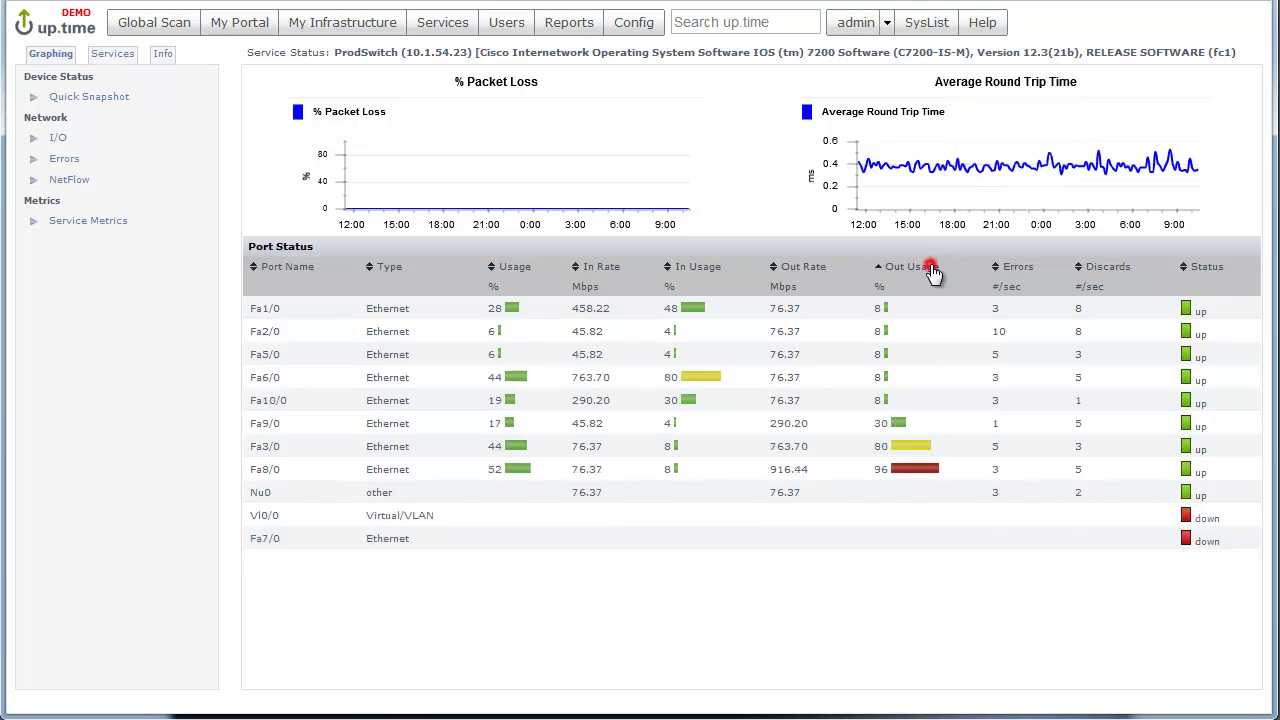
click(932, 272)
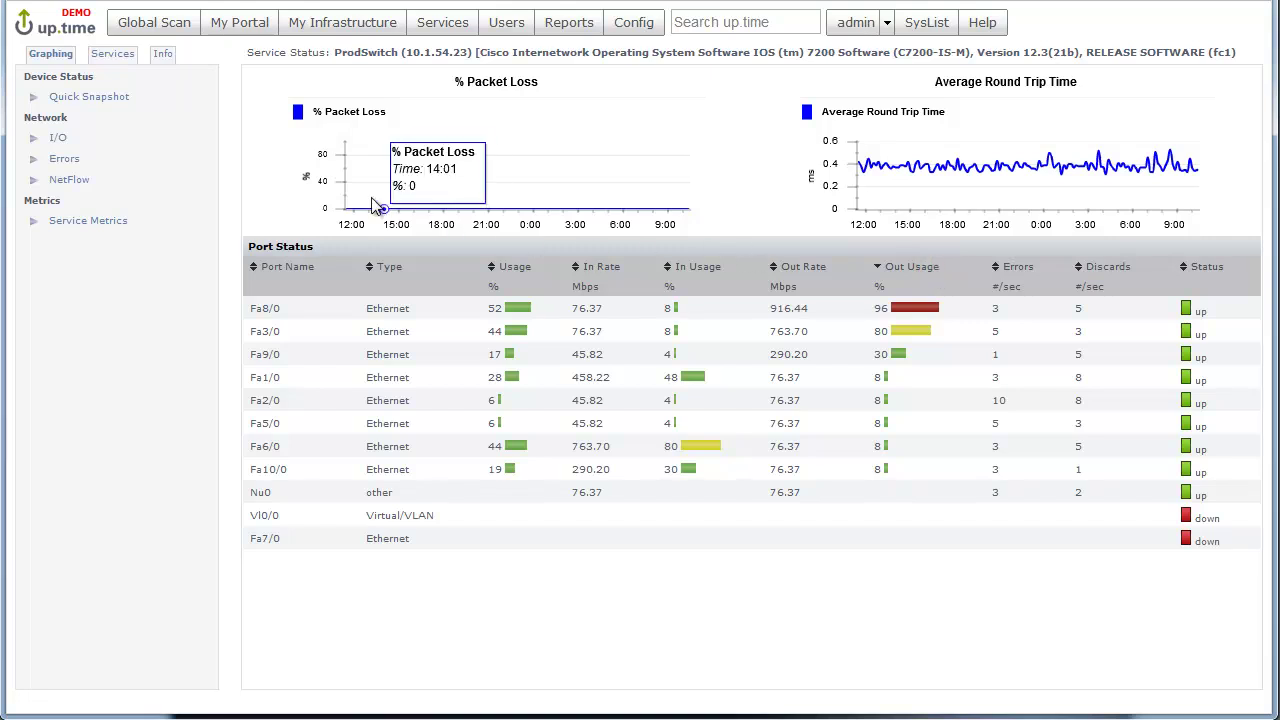
click(60, 140)
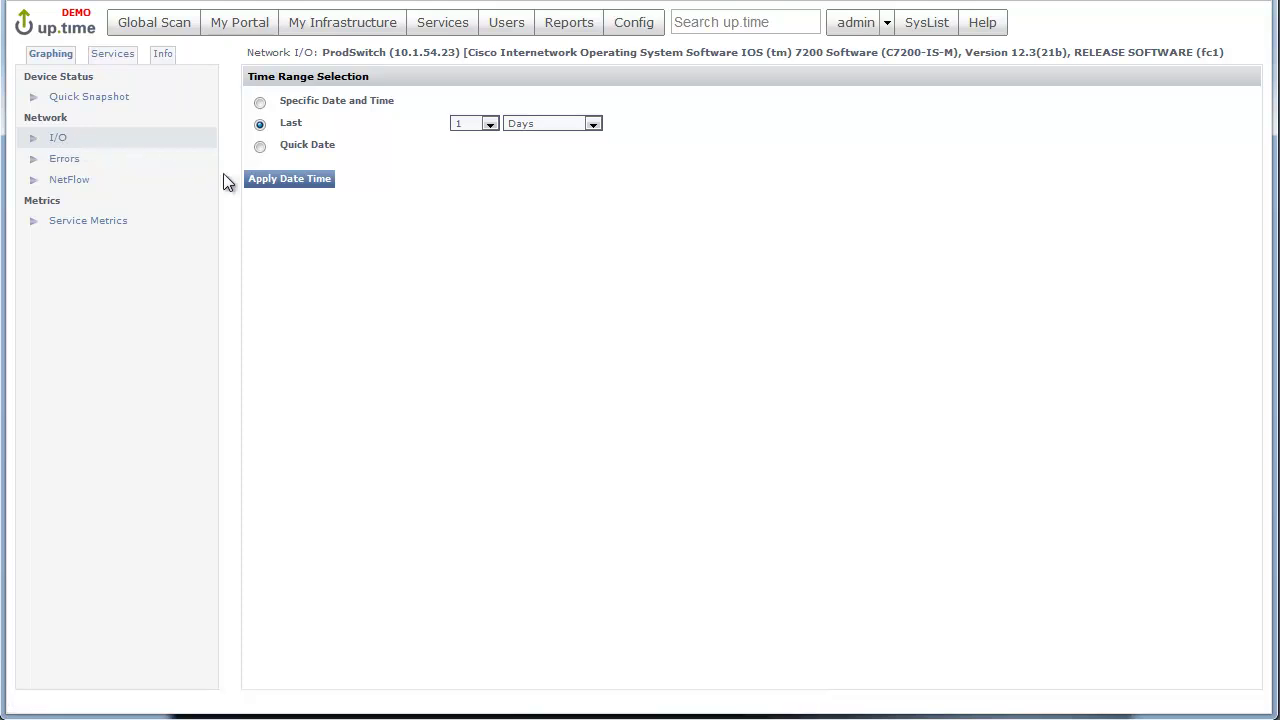
Apply the last-1-day range and view the Top Ports by Total Rate graph
click(255, 184)
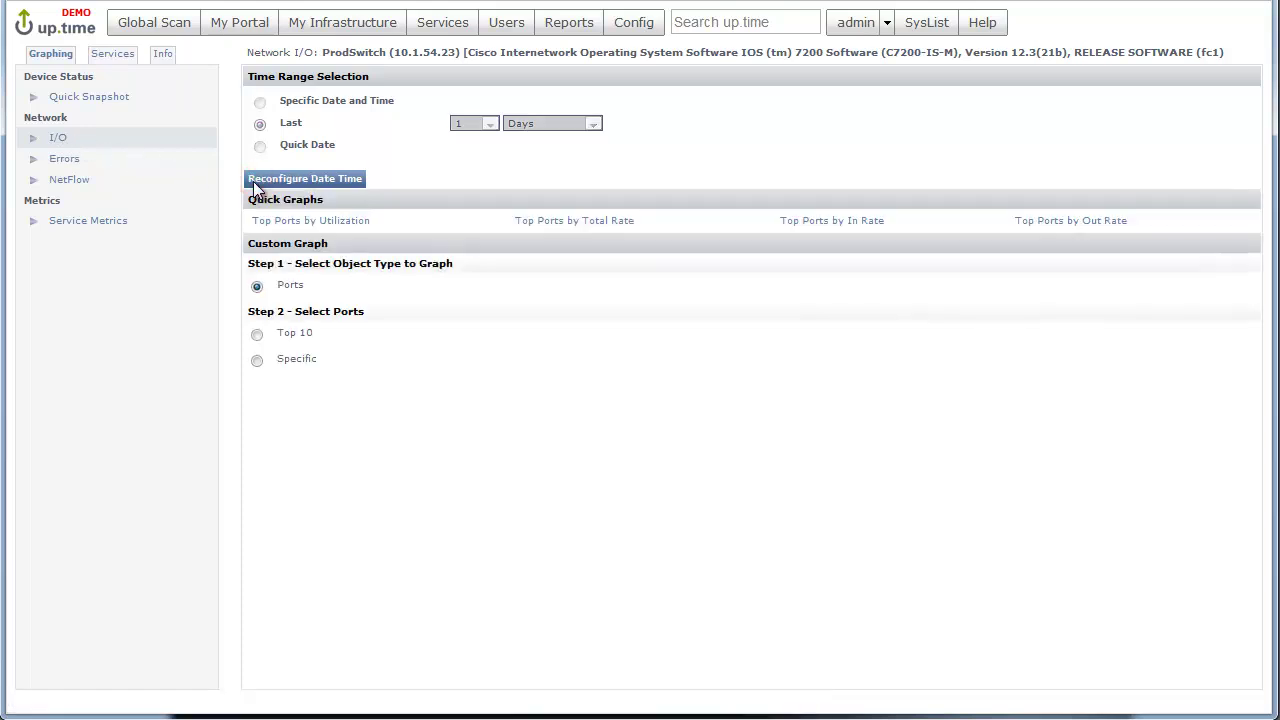
click(553, 220)
Add a new SNMP Poller service monitor and reach its settings form
click(463, 30)
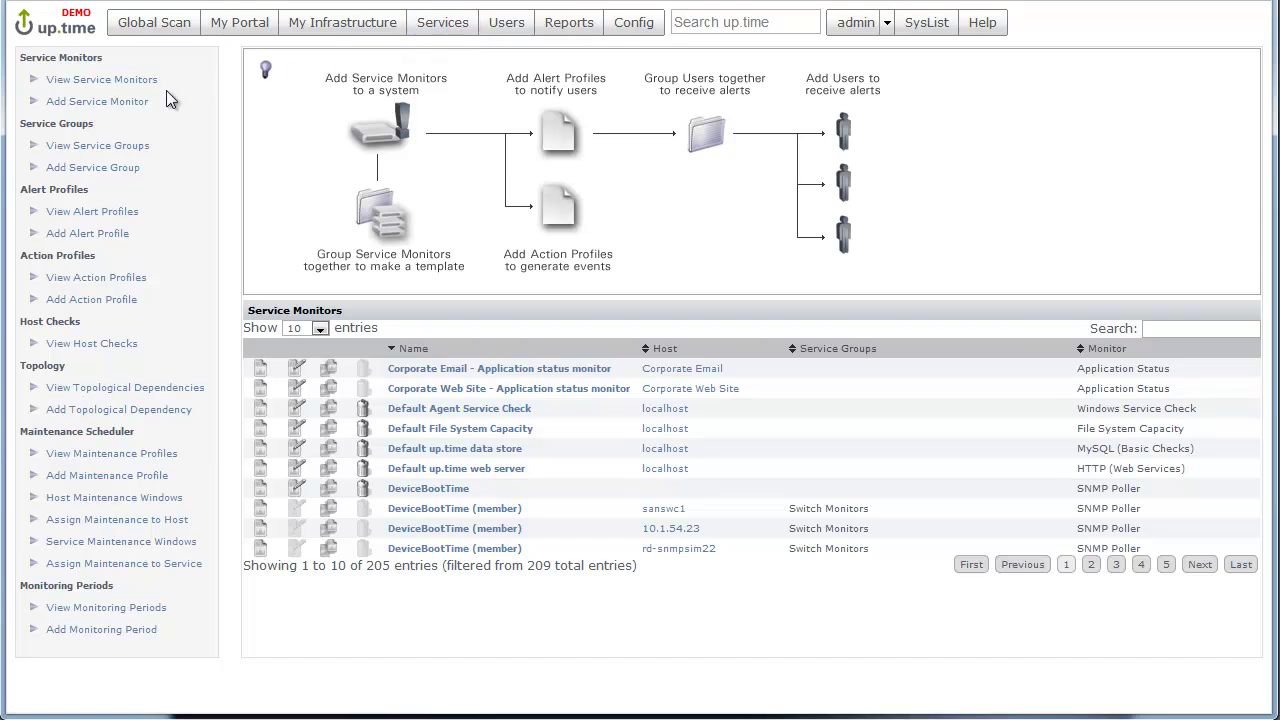
click(113, 104)
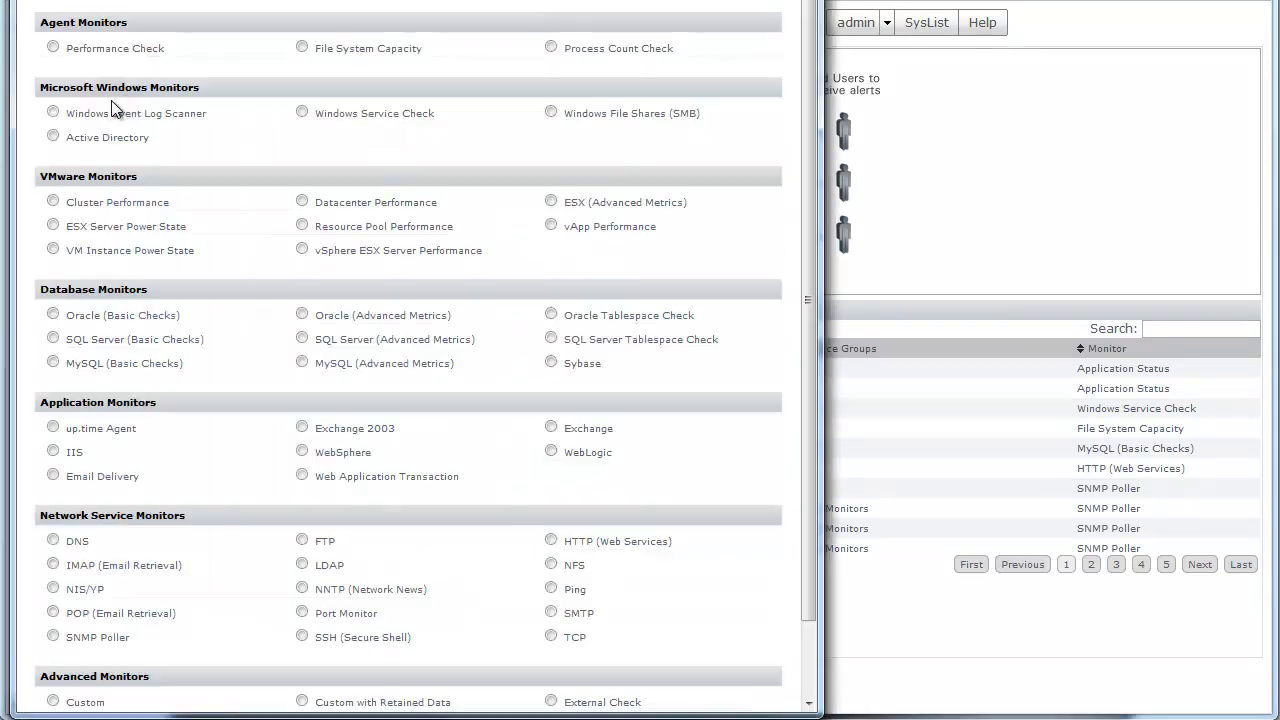
click(53, 636)
scroll(58, 630, down, 2)
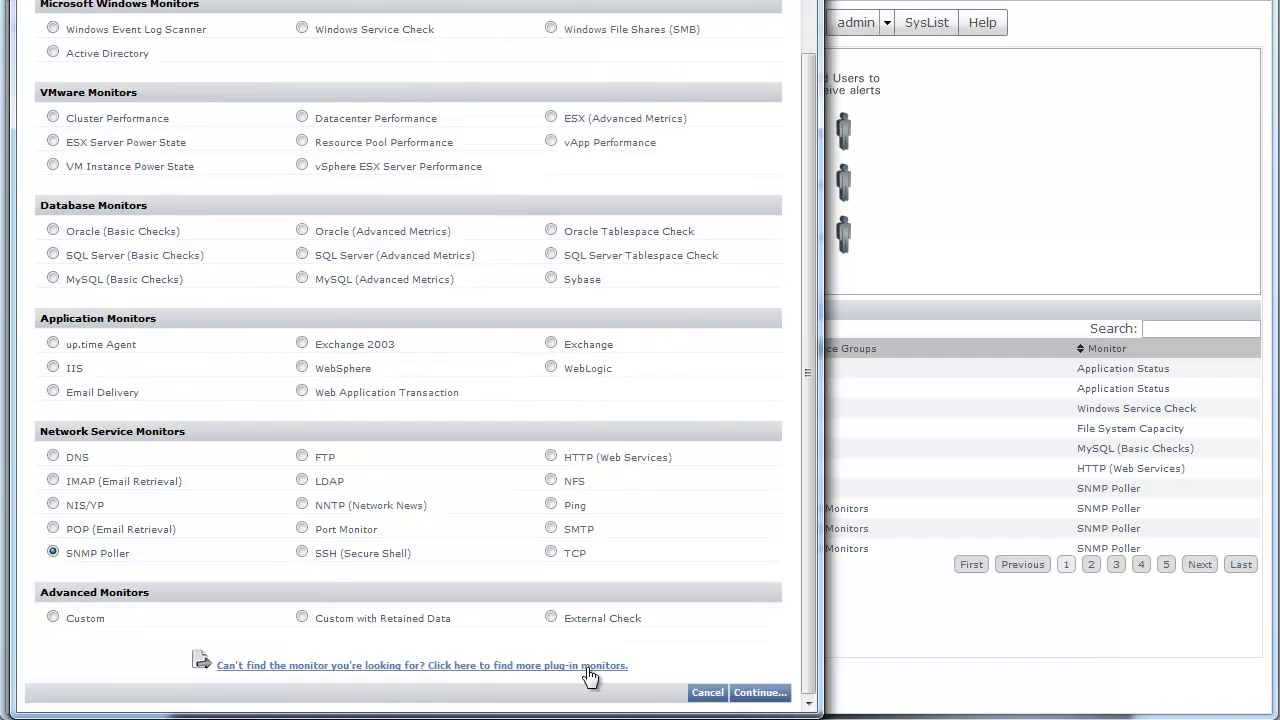
click(776, 692)
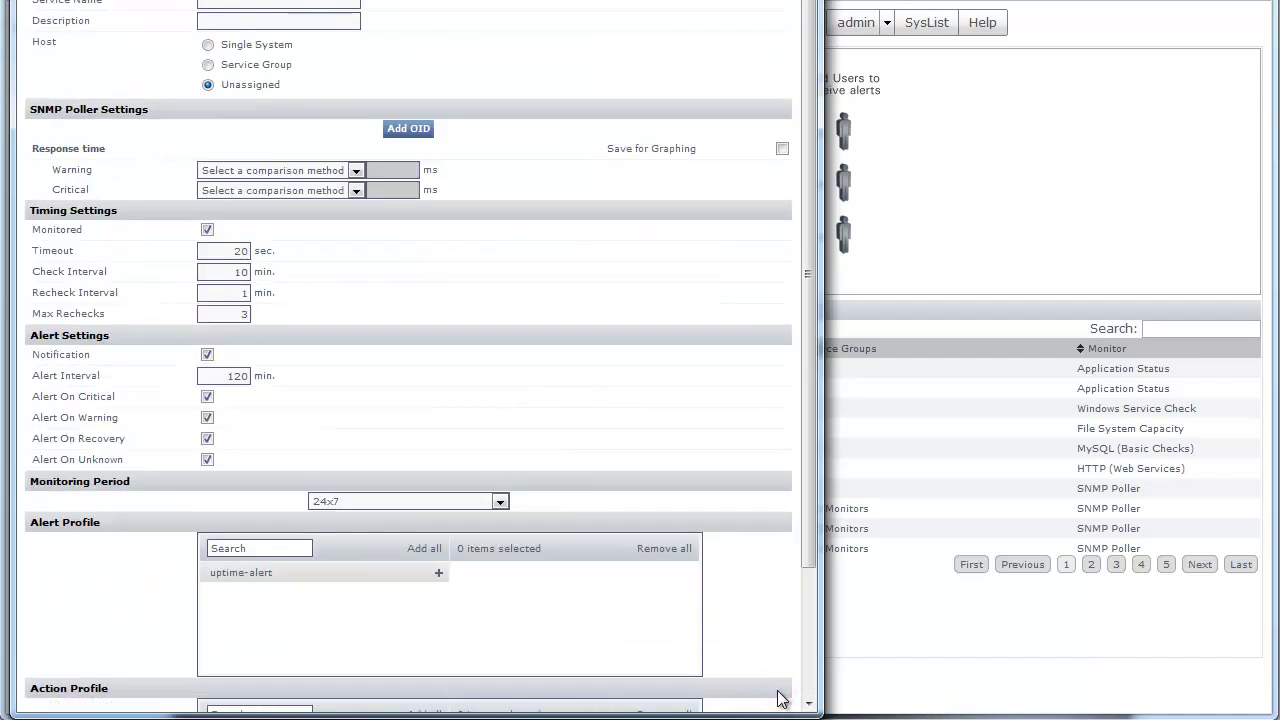
In Add OID, select org > mgmt > mib-2 > system > sysUpTime and try Integer, Rate, then String data types
click(419, 132)
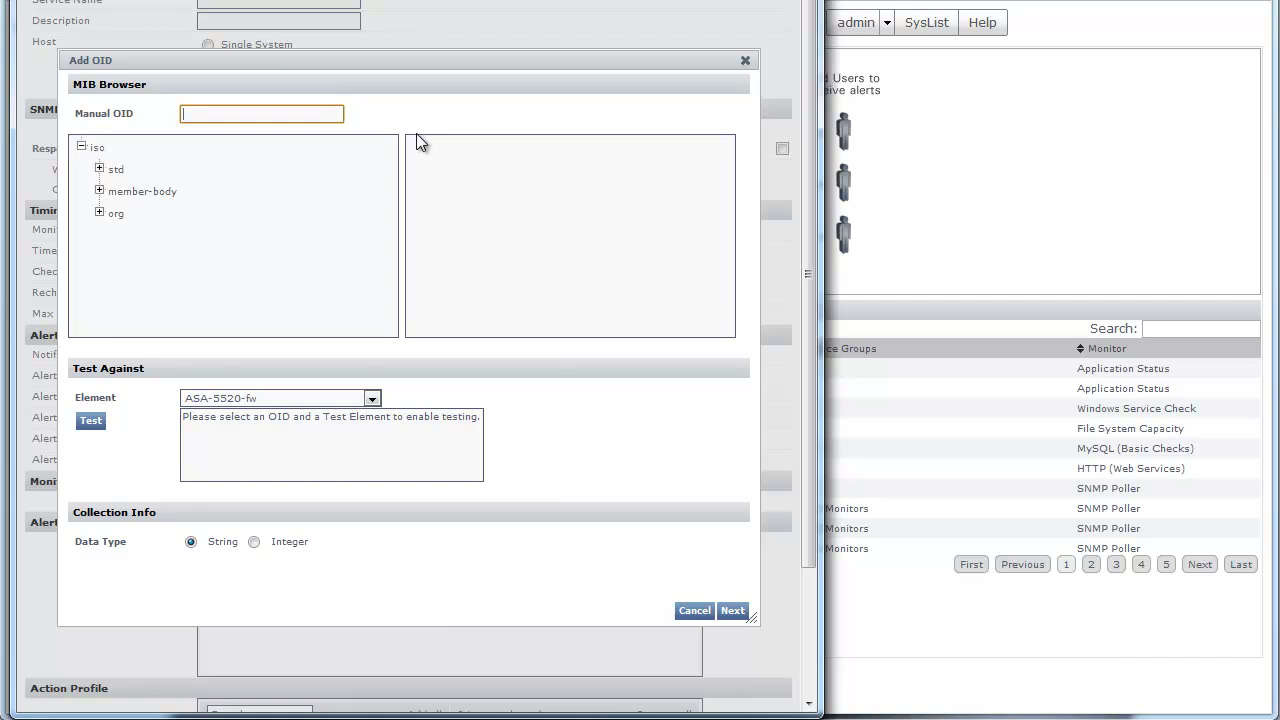
click(101, 214)
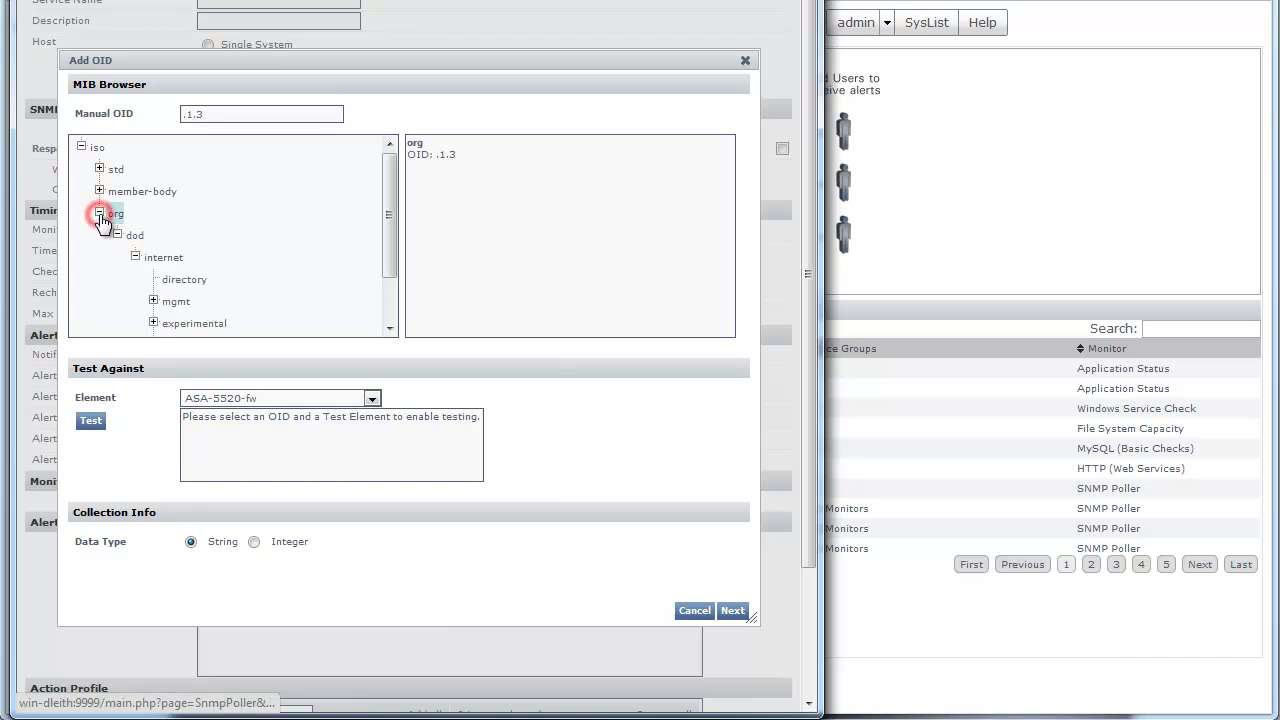
click(153, 301)
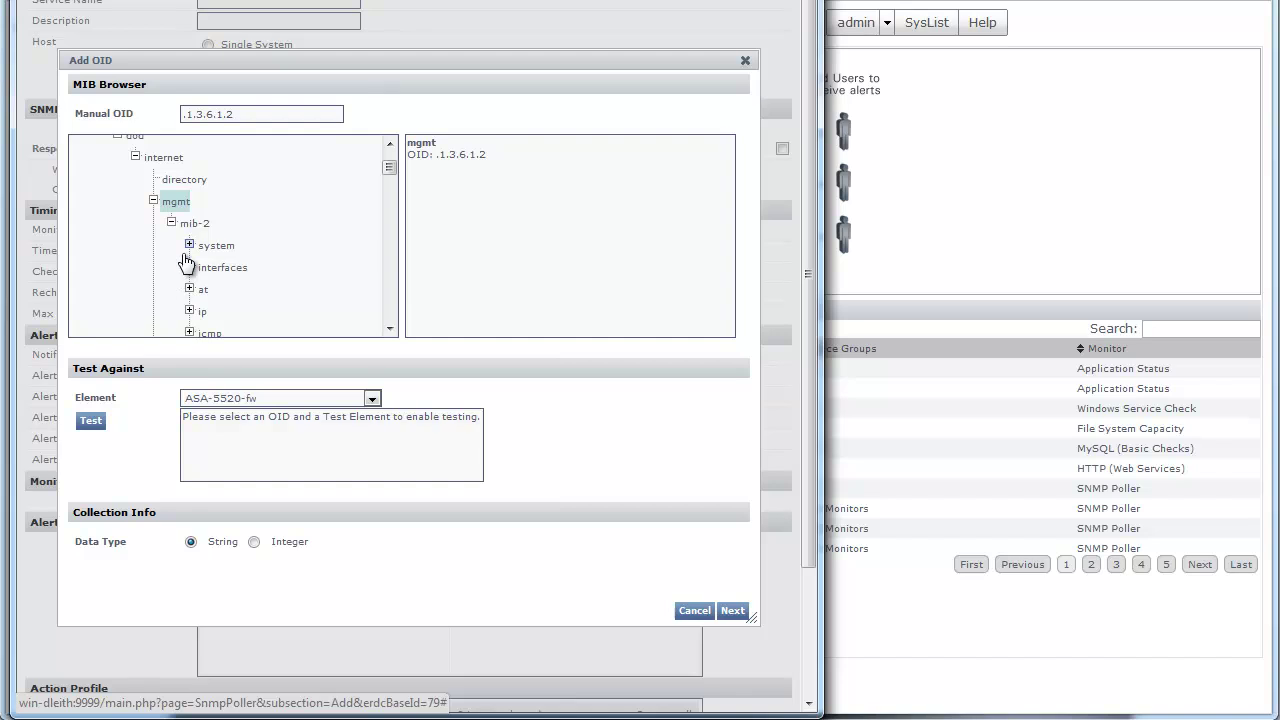
click(189, 245)
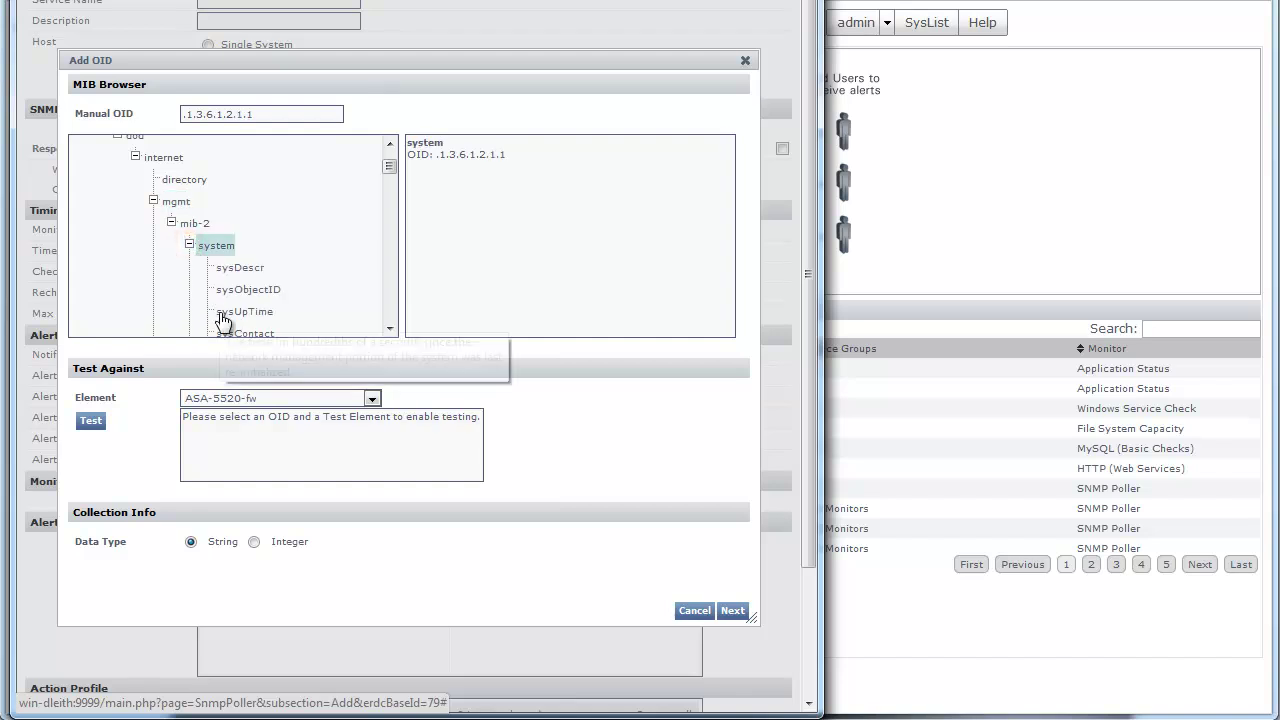
click(221, 315)
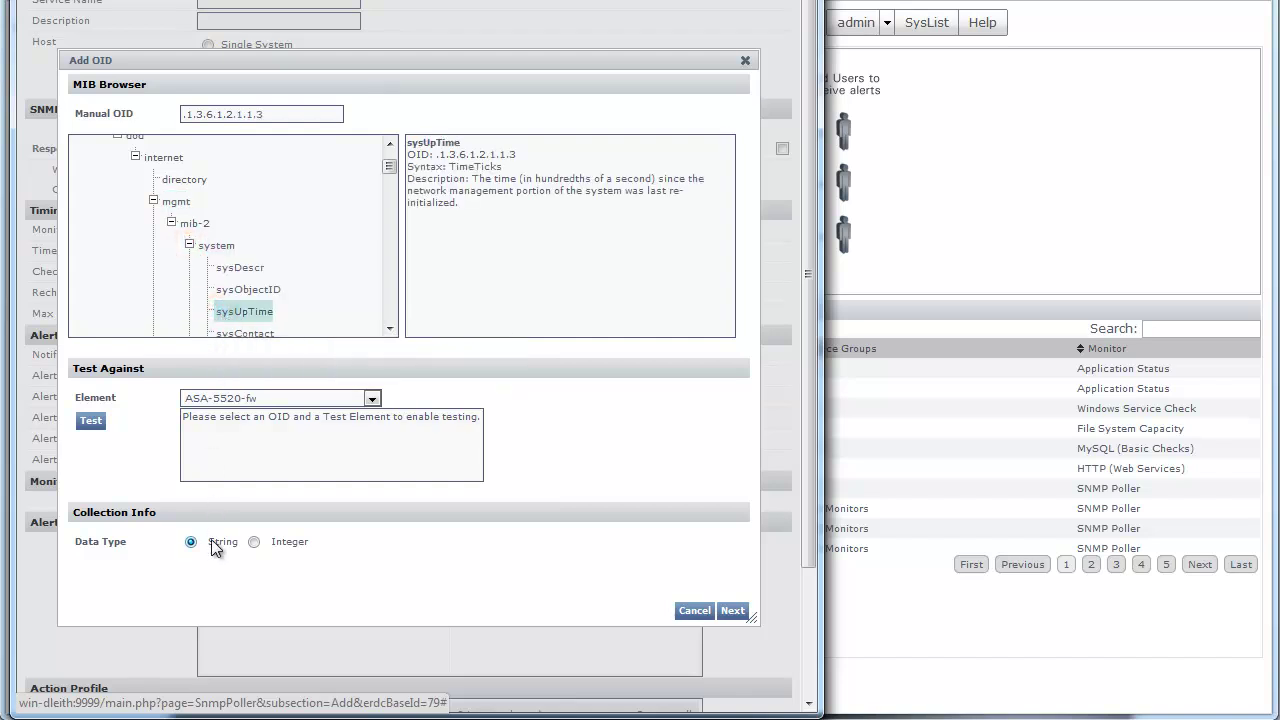
click(254, 542)
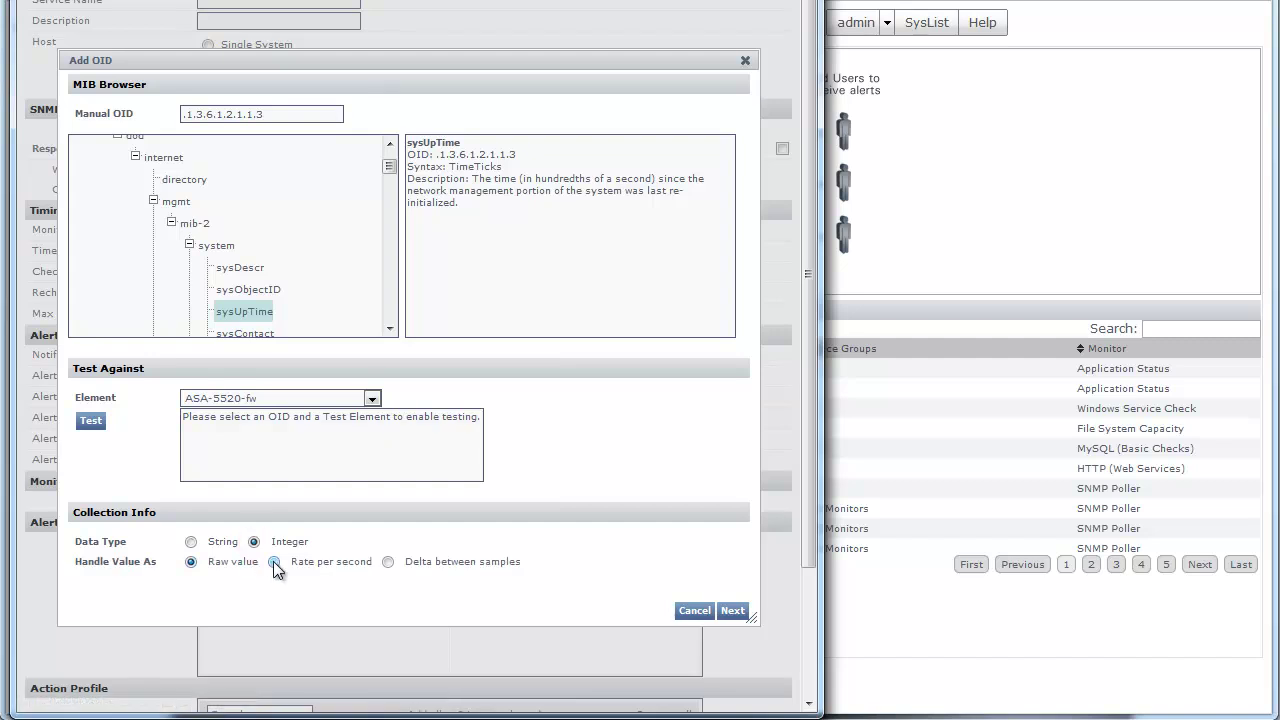
click(273, 561)
click(191, 561)
Collapse mgmt and browse the private vendor enterprises branch of the MIB tree
click(153, 202)
click(154, 282)
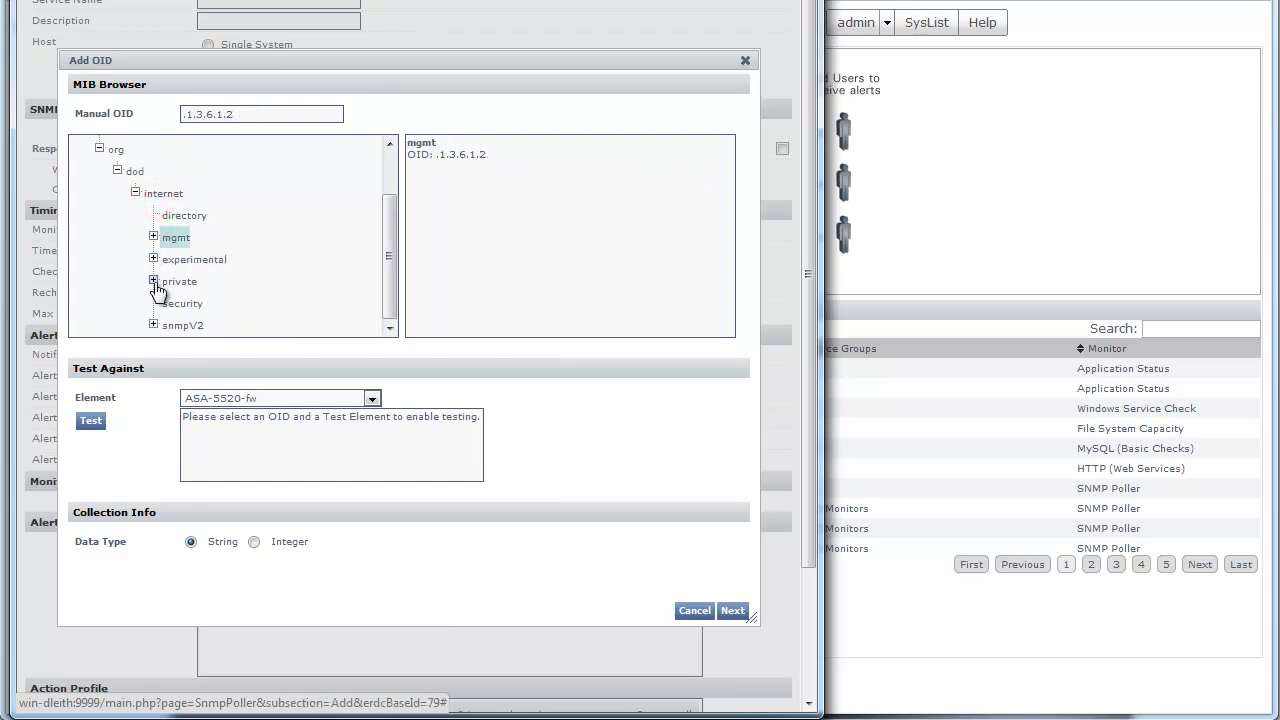
scroll(154, 282, down, 2)
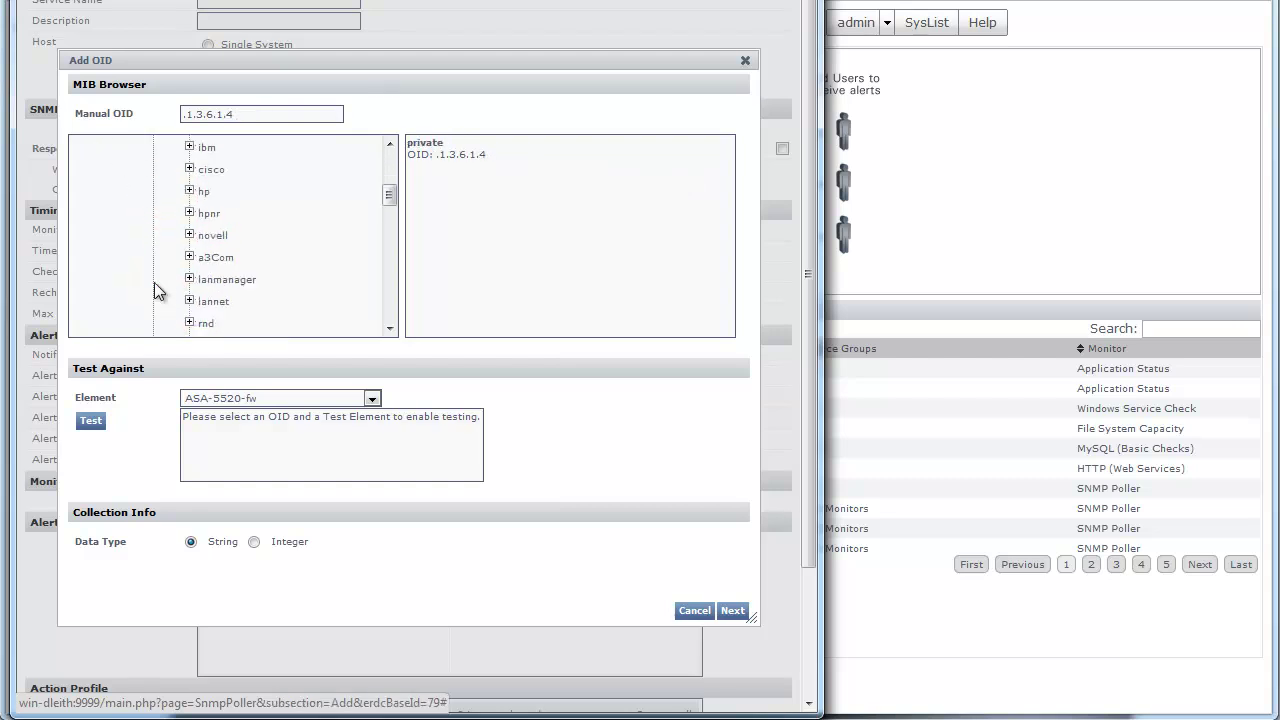
scroll(154, 282, down, 2)
scroll(154, 282, down, 2)
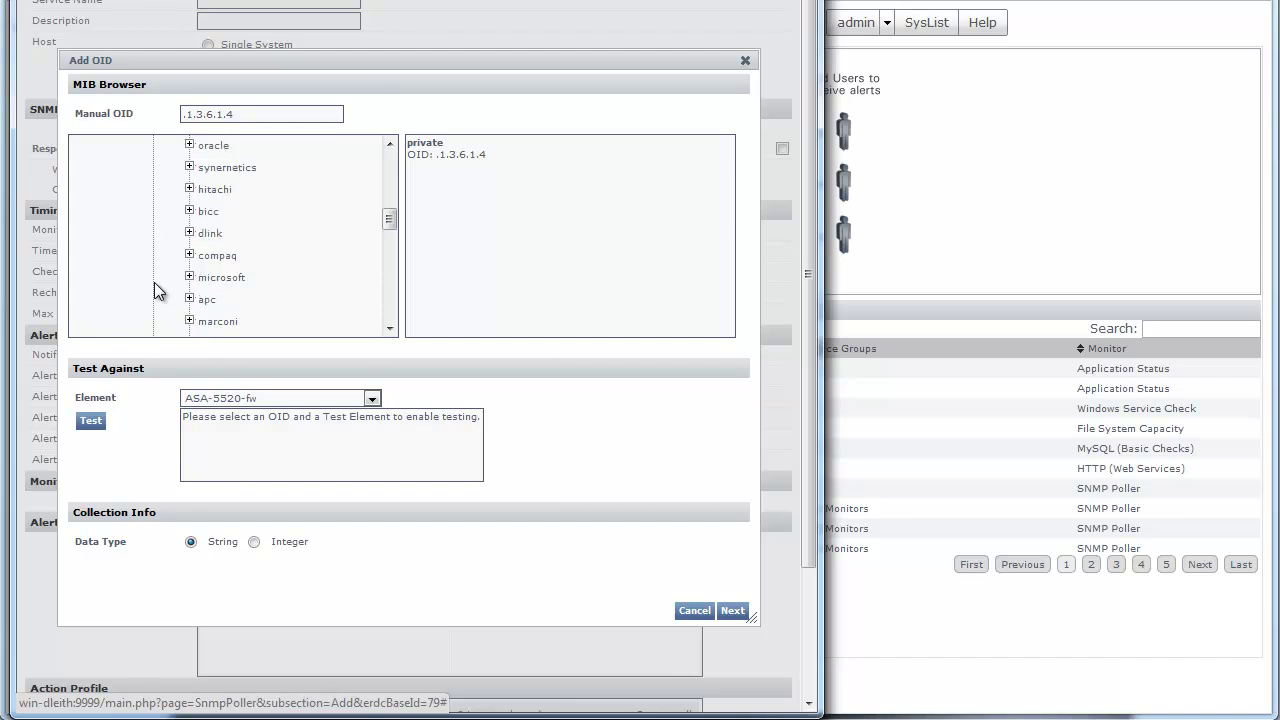
scroll(154, 290, down, 2)
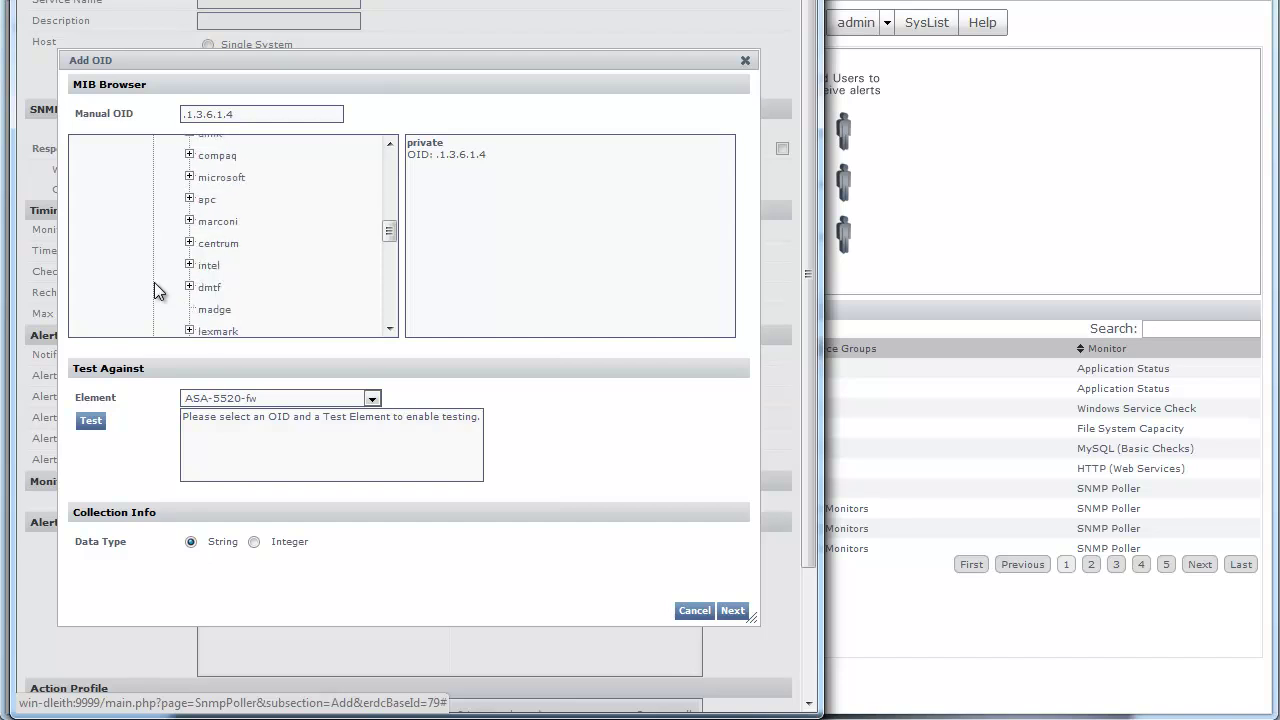
scroll(154, 290, down, 2)
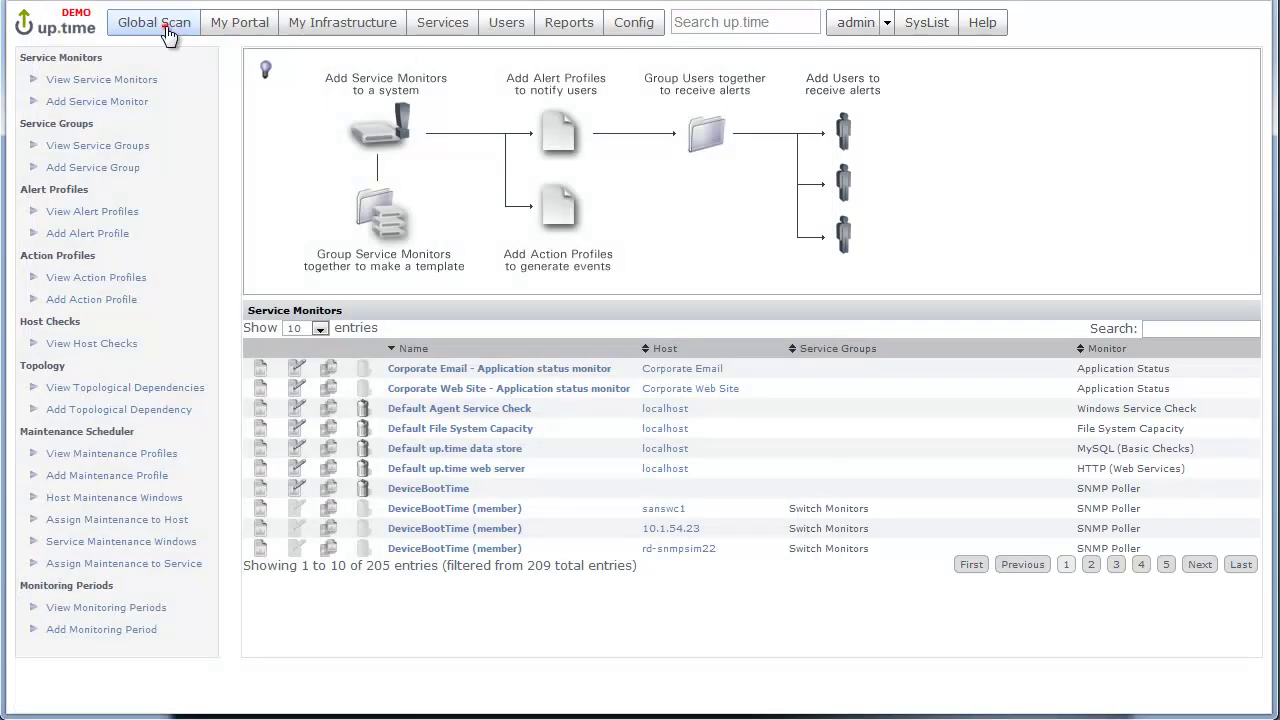
Return to Global Scan and open the NetFlow flow analytics view
click(163, 27)
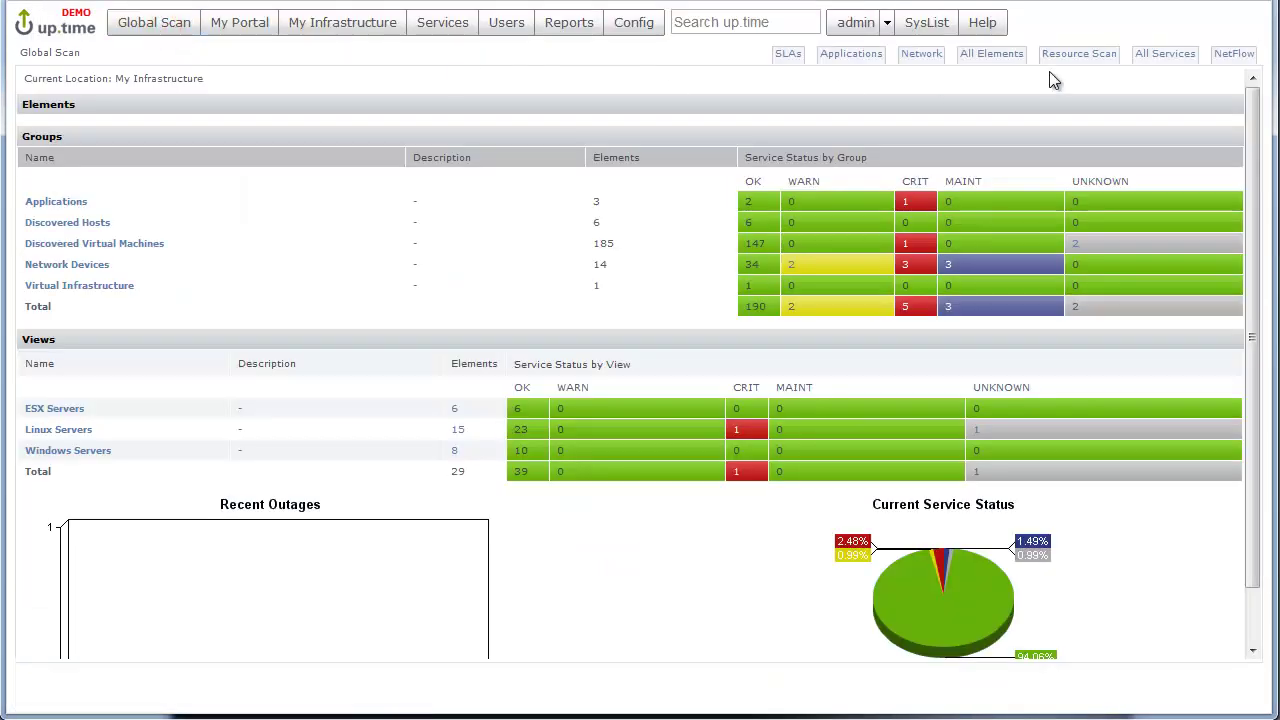
click(1235, 57)
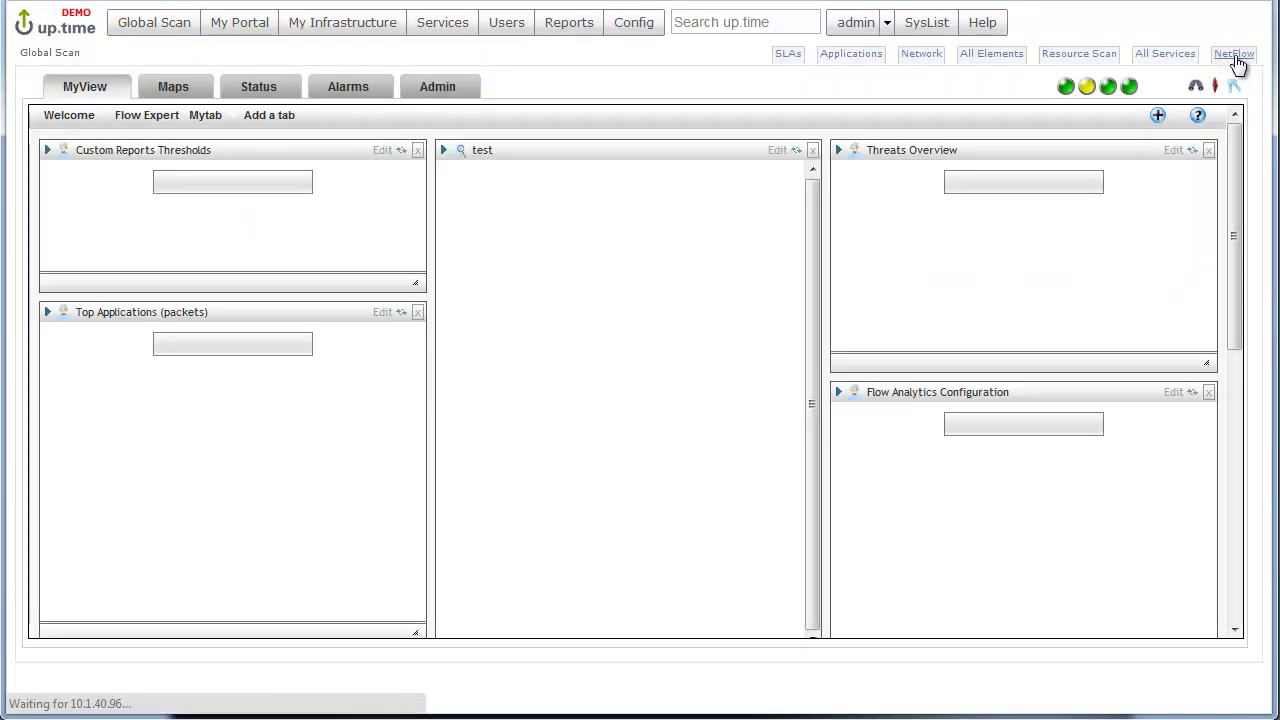